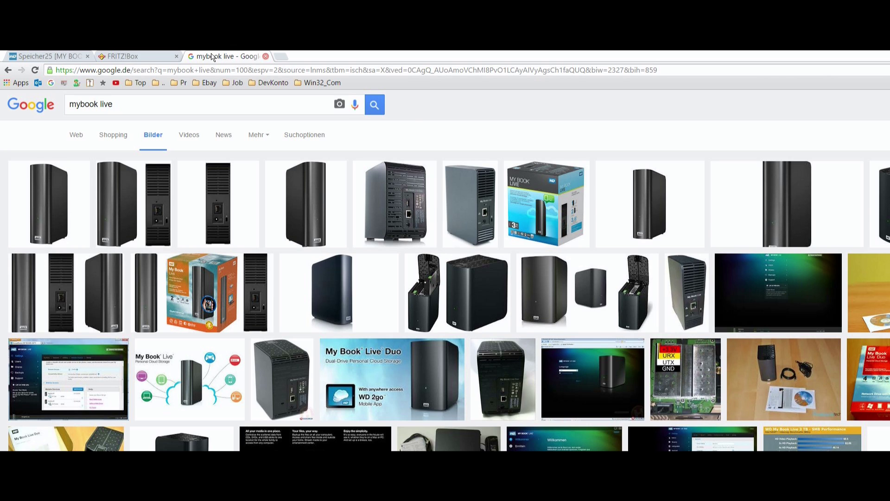
- Close the image search page and open the web interface of the network device Speicher25 from the FRITZ!Box device list
middle_click(212, 56)
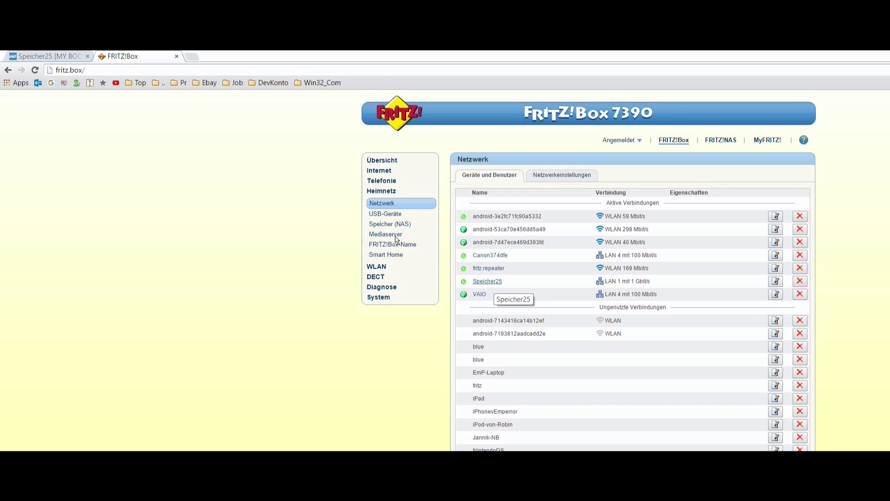
click(487, 281)
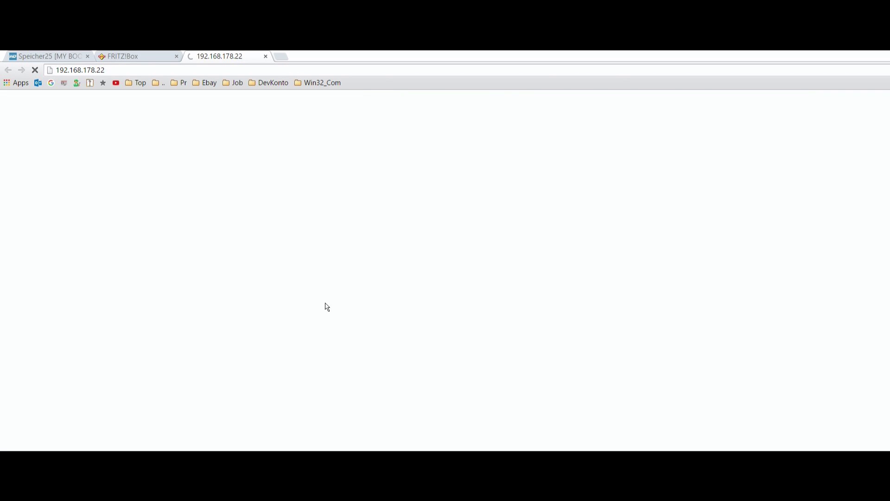
drag(105, 69, 38, 69)
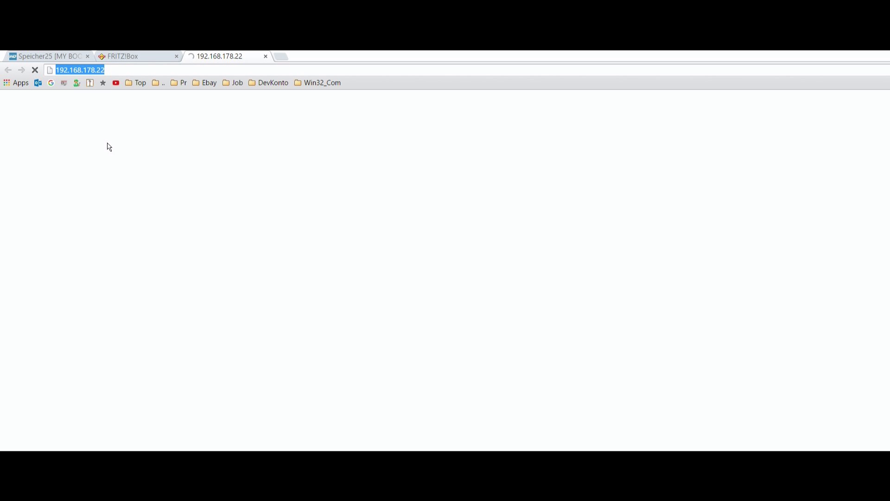
drag(91, 65, 77, 65)
text(22)
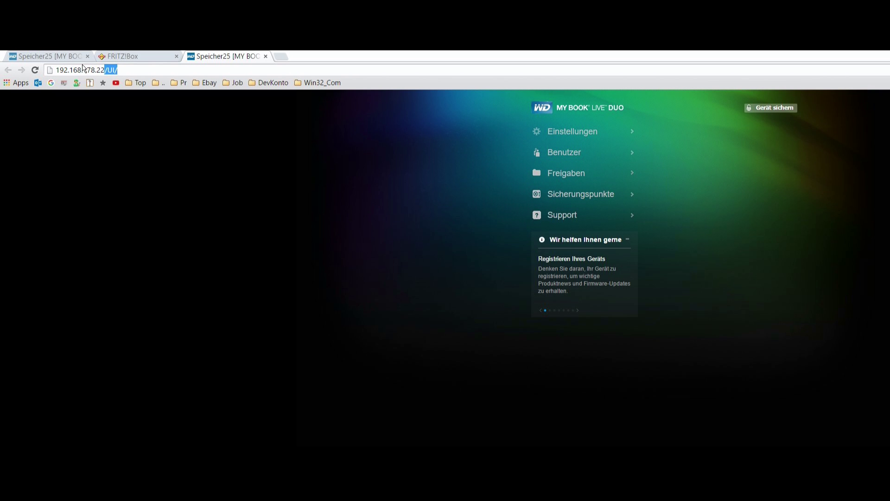
key(ctrl+a)
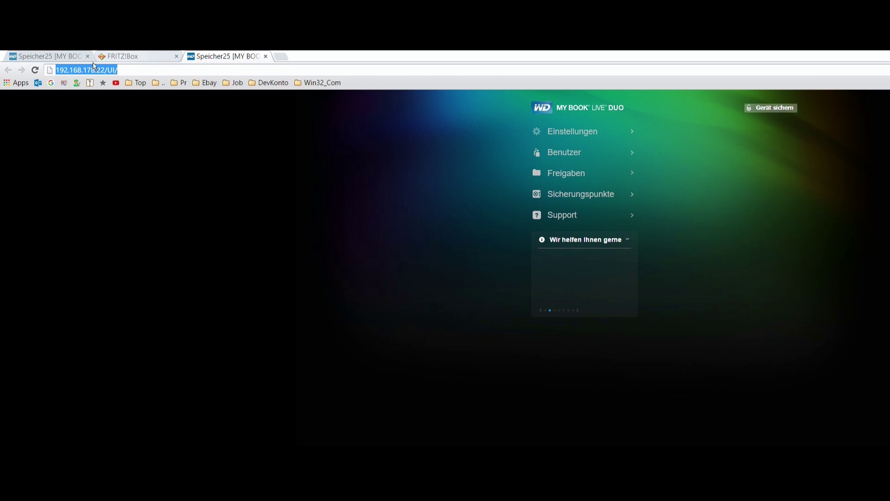
drag(105, 64, 85, 63)
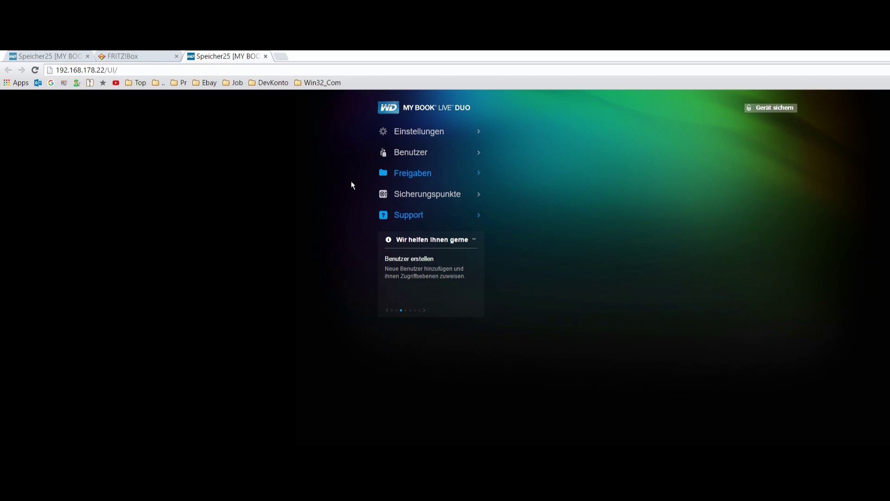
- Create and save a new public share named Test on the My Book Live Duo, with media serving (Medienbereitst.) set to Ein
click(610, 166)
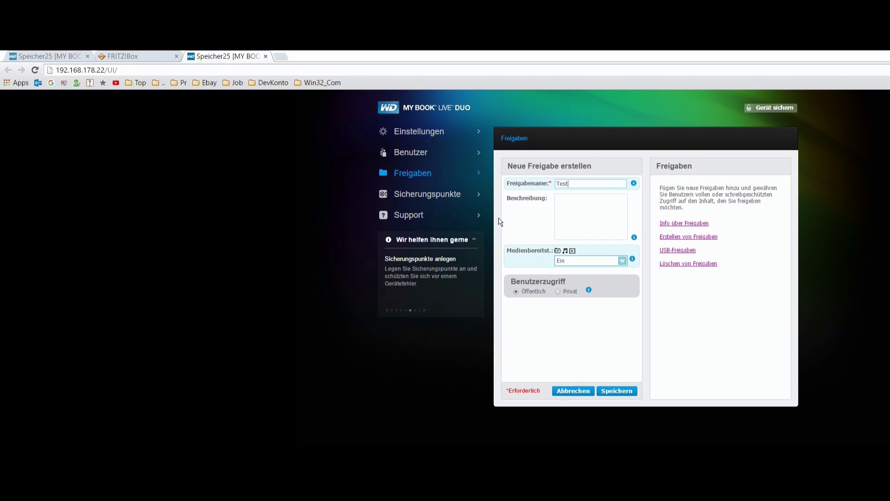
click(622, 261)
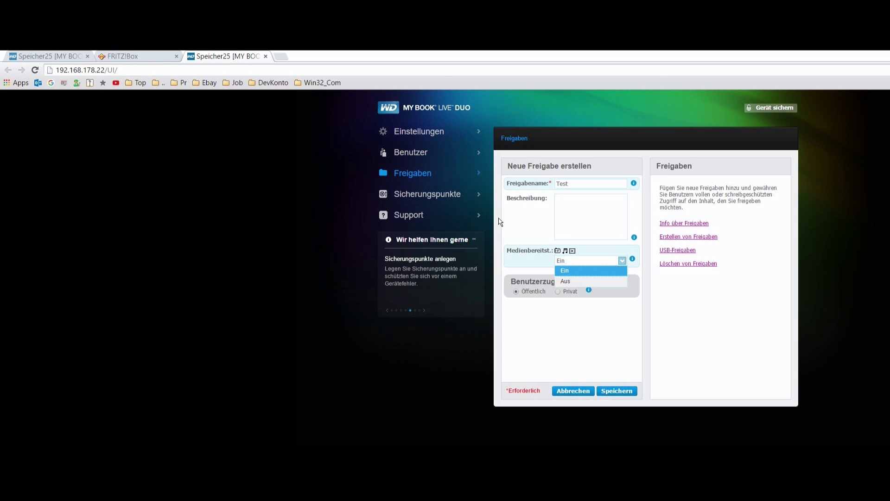
click(622, 261)
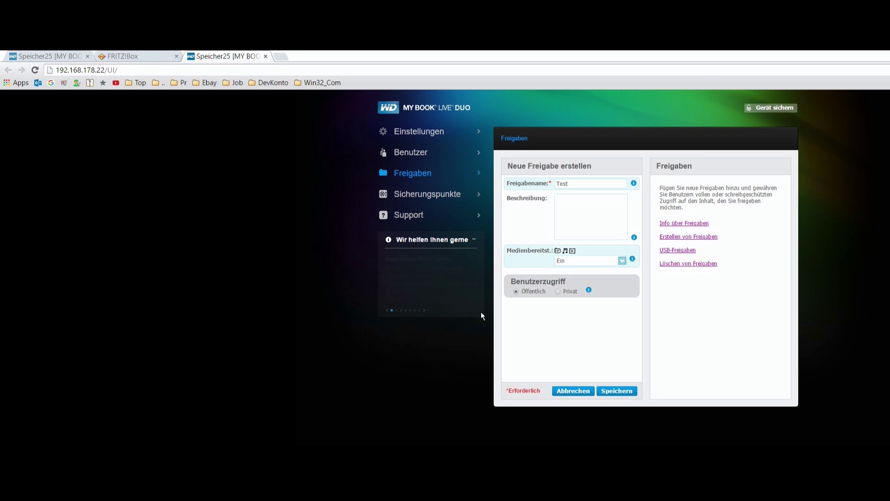
click(612, 391)
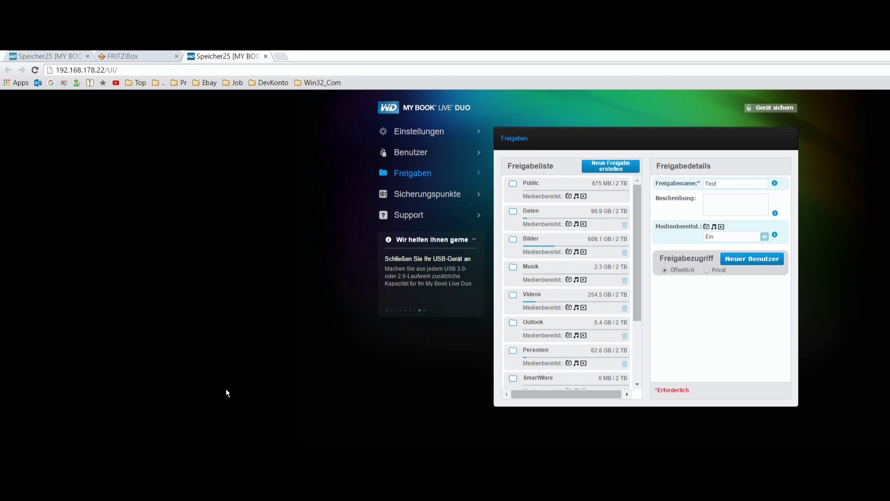
- Switch to File Explorer and list the shares of the network computer SPEICHER25
key(super+e)
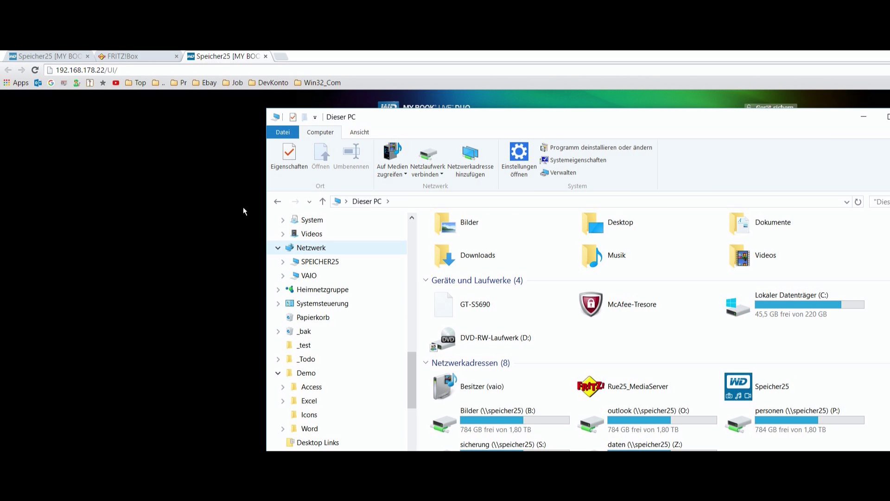
click(313, 261)
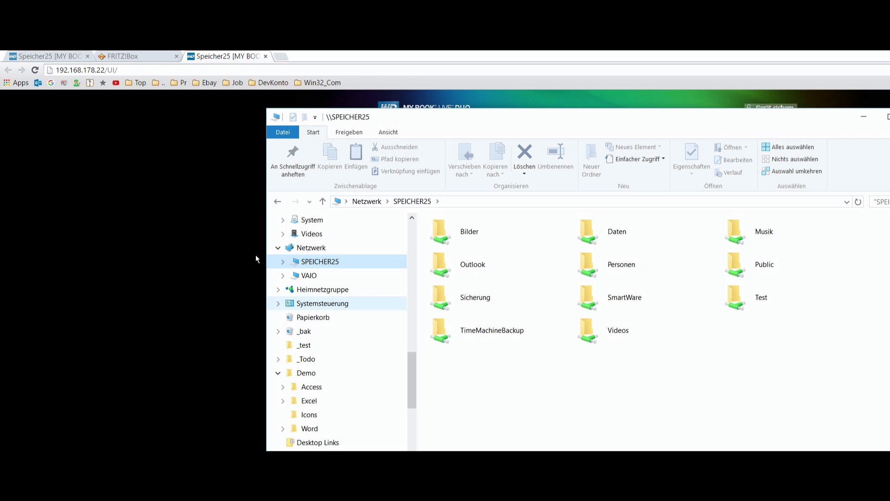
key(t)
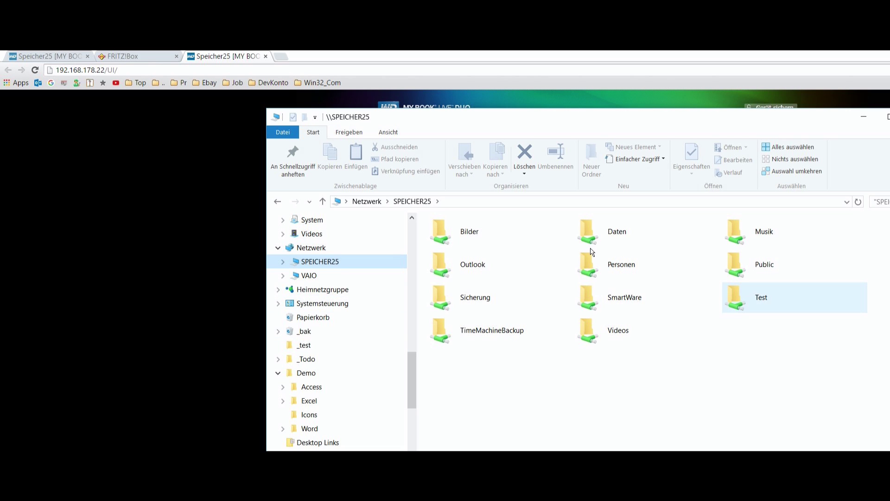
- Map the Test share on SPEICHER25 as a network drive with the drive letter T:
key(shift+F10)
key(Down)
key(Down)
key(Down)
key(Down)
key(Down)
key(Down)
key(Down)
key(Down)
key(Down)
key(Down)
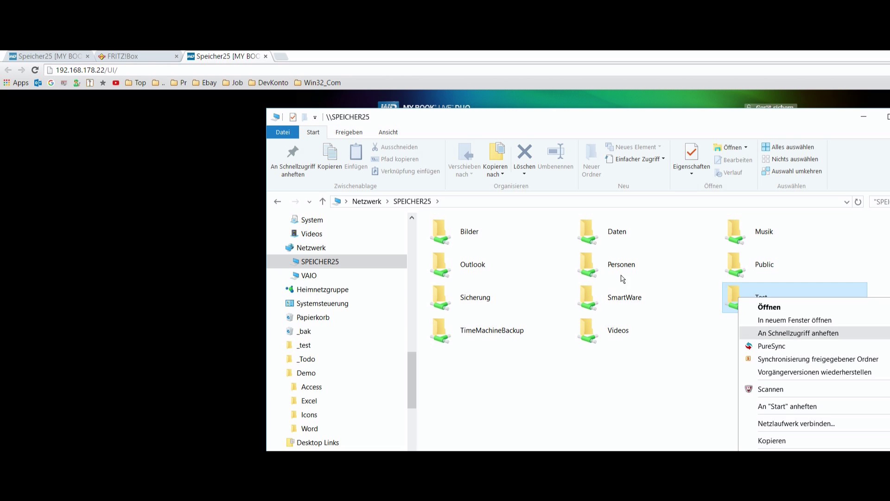
key(Up)
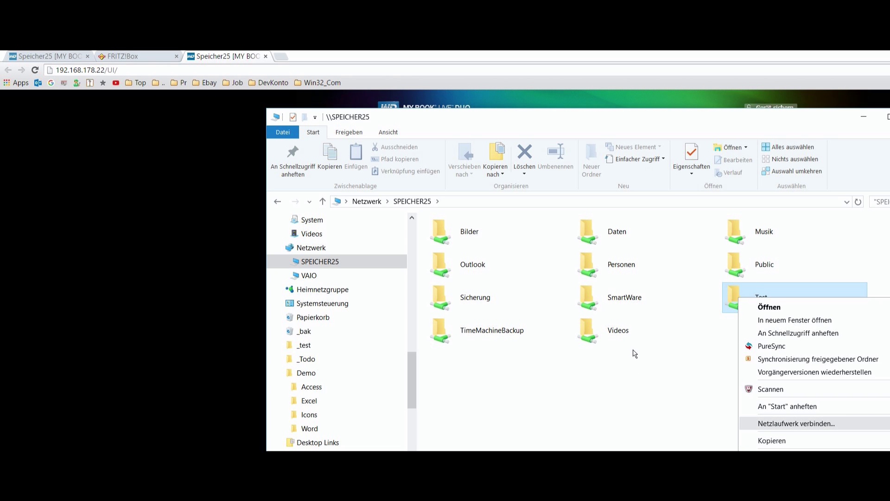
key(Return)
key(alt+Down)
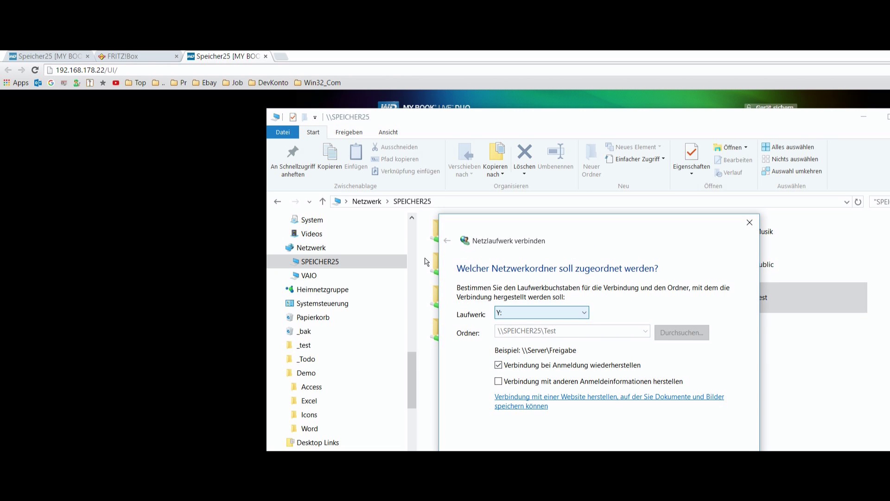
key(Down)
key(Down)
key(Down)
key(Down)
key(Down)
key(Down)
key(Down)
key(Down)
key(Down)
key(Up)
key(Up)
key(Up)
key(Up)
click(407, 313)
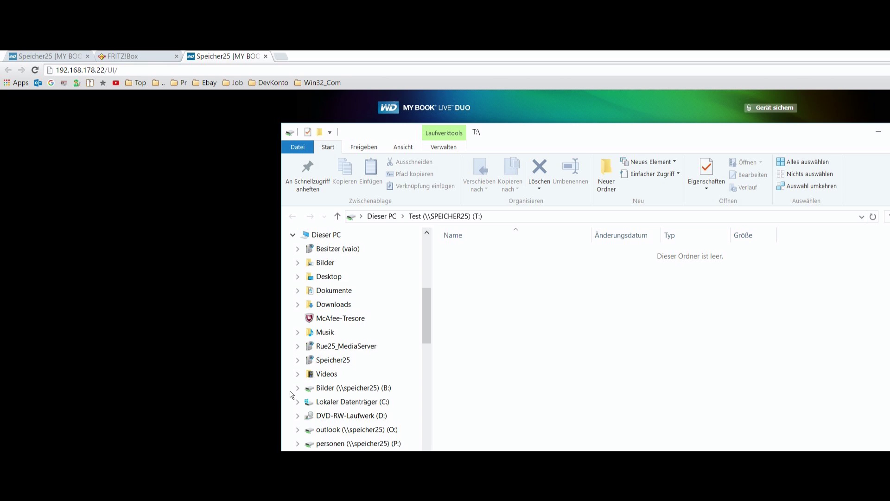
- Switch to the browser and open the Einstellungen section of the My Book Live Duo web interface
click(54, 56)
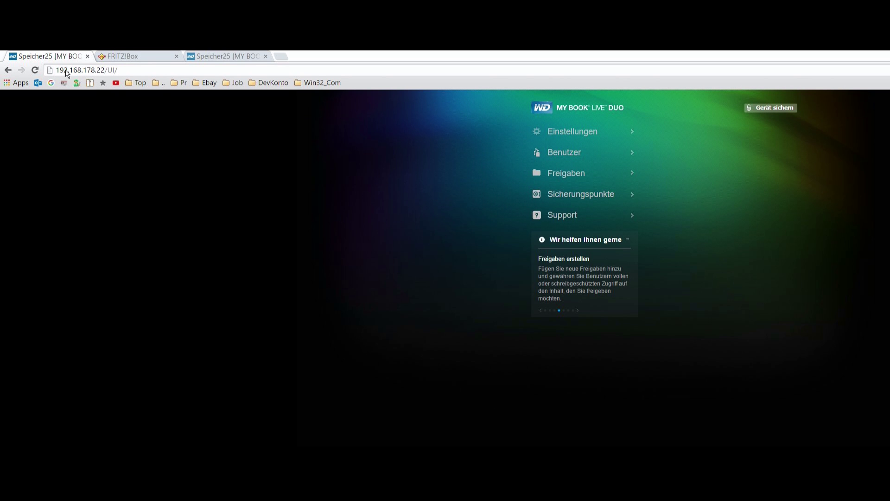
click(566, 131)
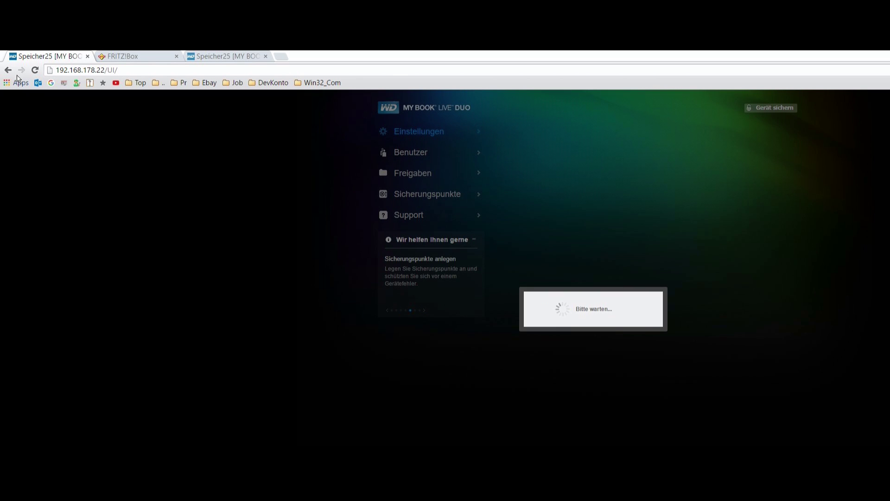
click(99, 68)
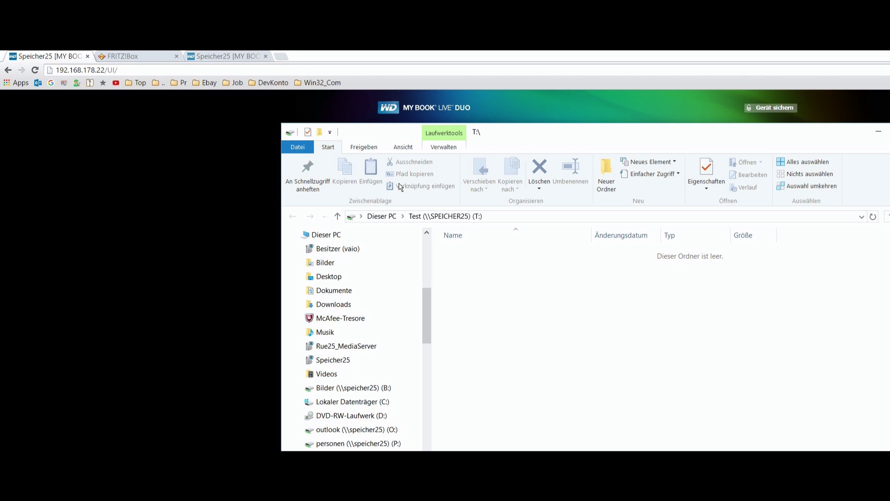
- In File Explorer, open the Test share by its network path \\SPEICHER25\Test, and view it again through the mapped drive T:
key(alt+d)
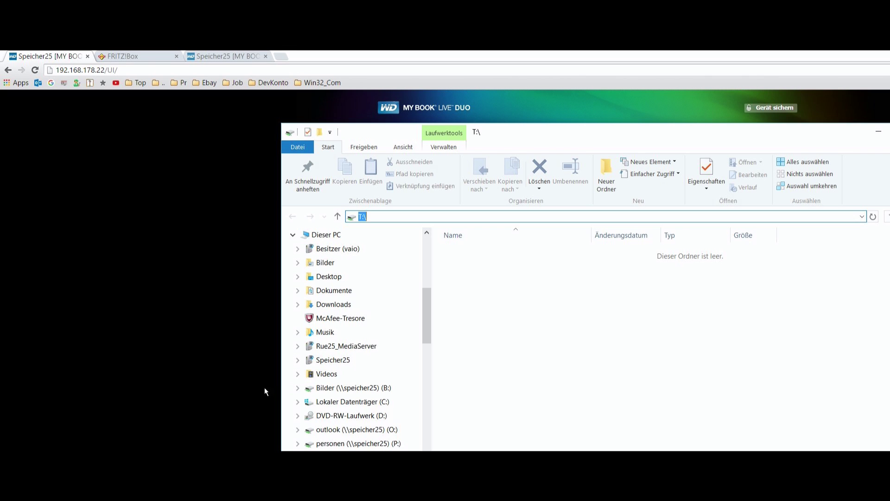
key(End)
key(shift+Home)
text(\\sp)
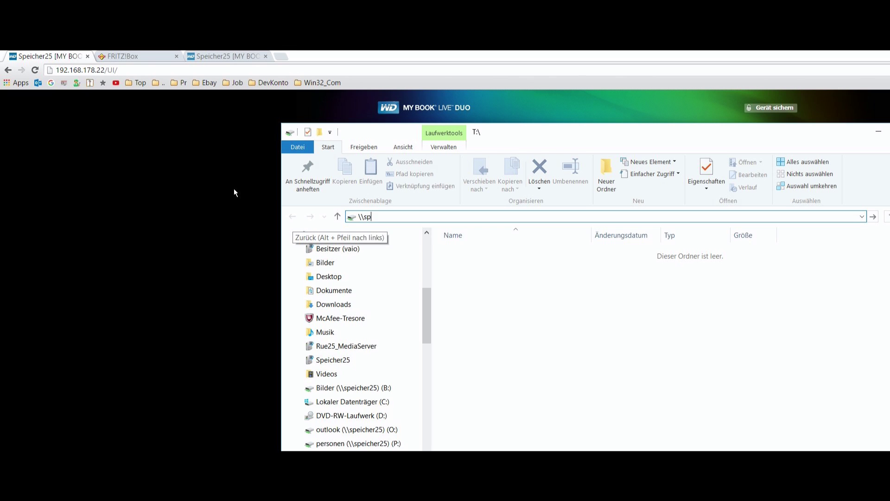
key(Down)
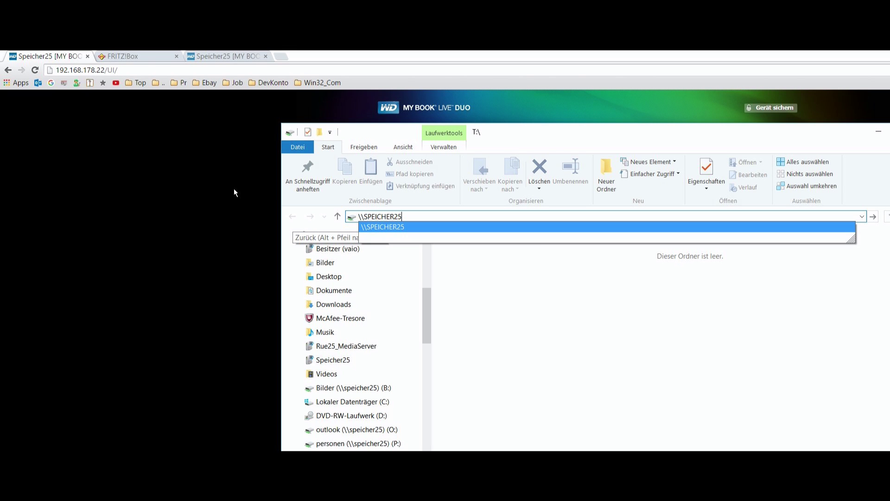
text(\)
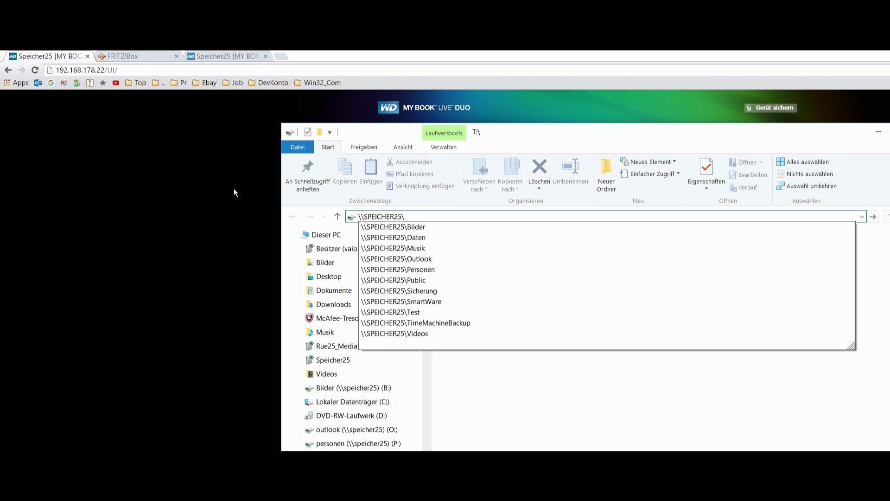
key(Down)
key(Down)
key(Down)
key(Down)
key(Down)
key(Down)
key(Down)
key(Down)
key(Down)
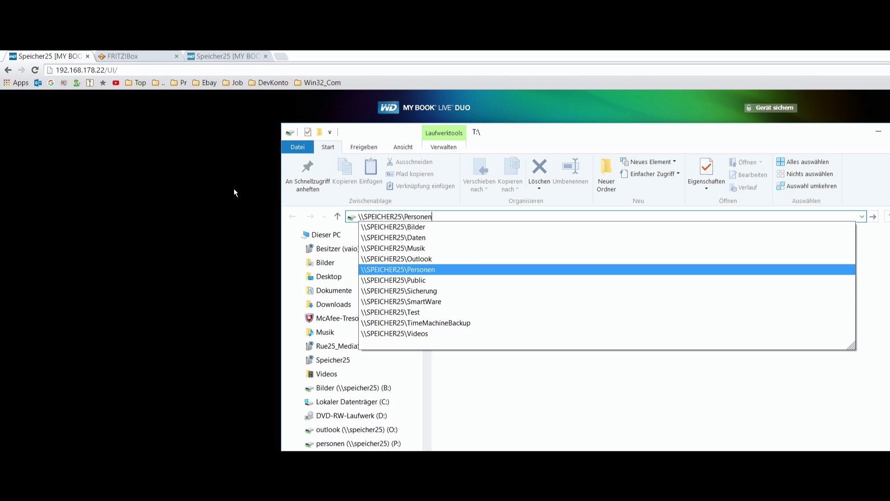
key(Return)
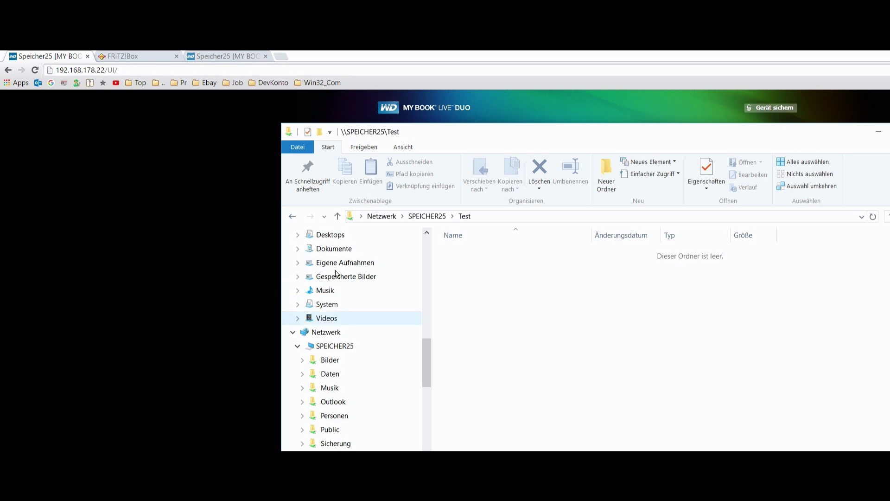
scroll(344, 302, up, 3)
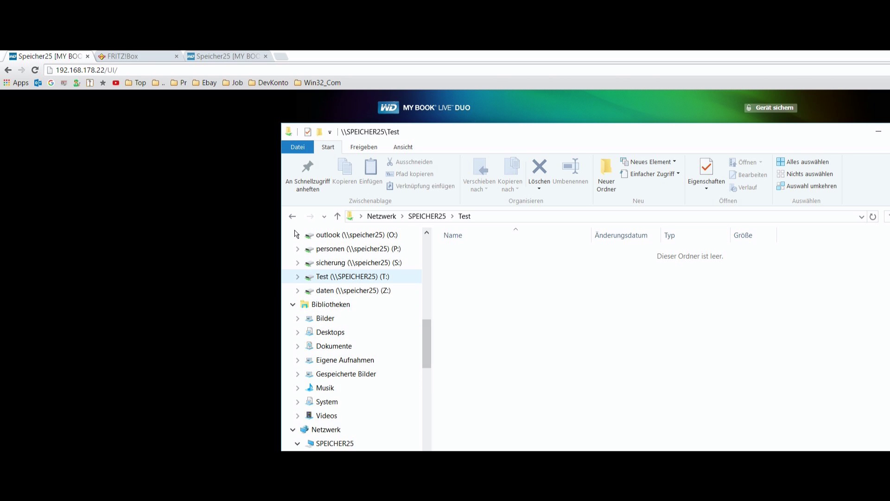
click(352, 277)
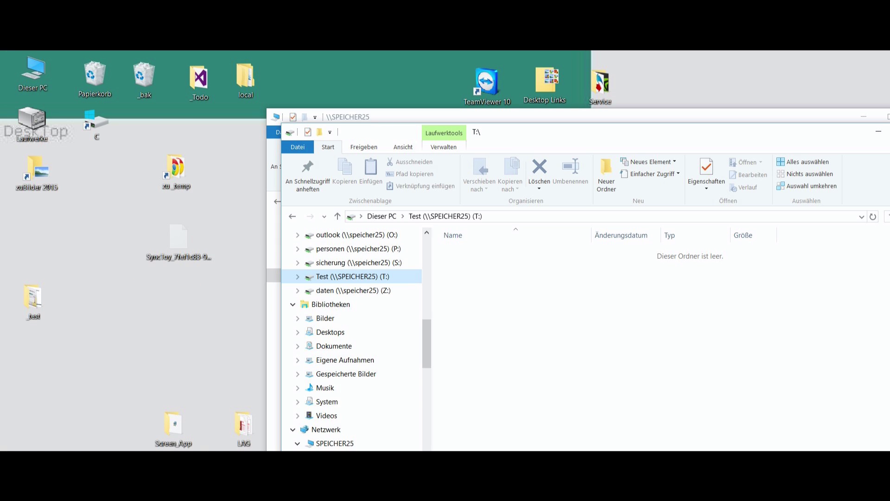
- Open _netz_boot_Laufwerke.bat from the desktop's Laufwerke folder for editing, review its net use drive assignments, and close it
double_click(32, 121)
click(506, 276)
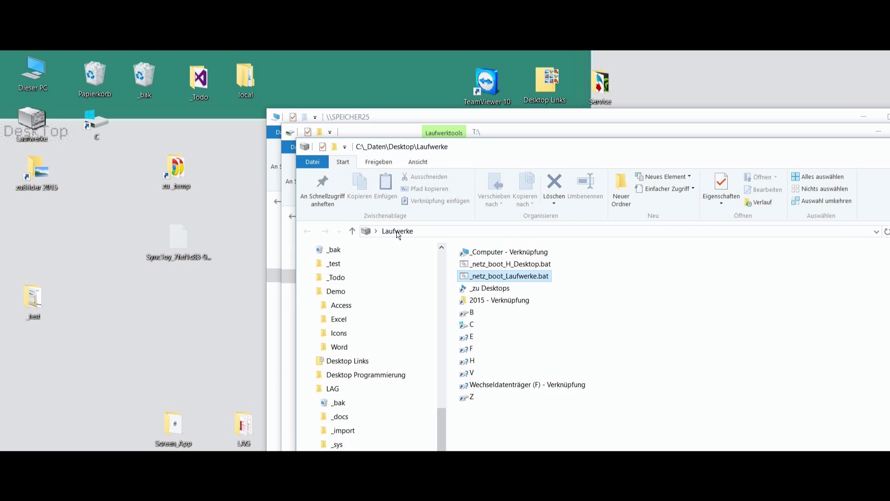
right_click(496, 276)
right_click(503, 265)
click(501, 275)
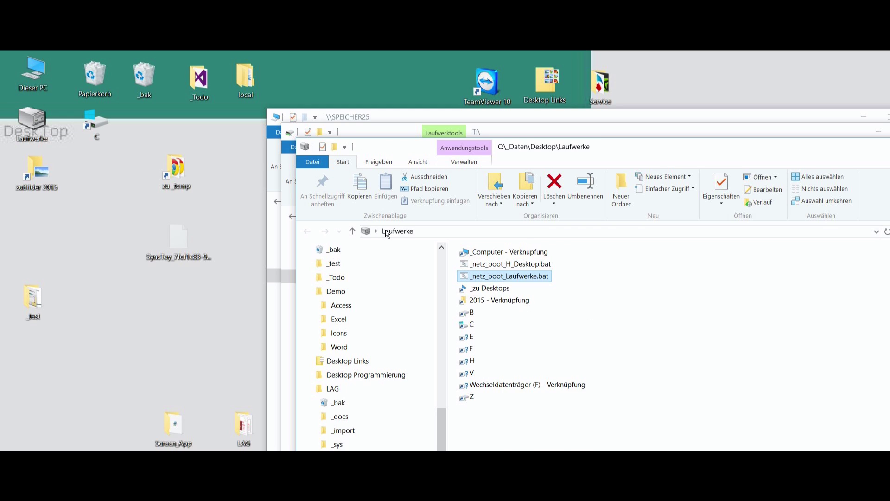
key(Menu)
key(Down)
key(Down)
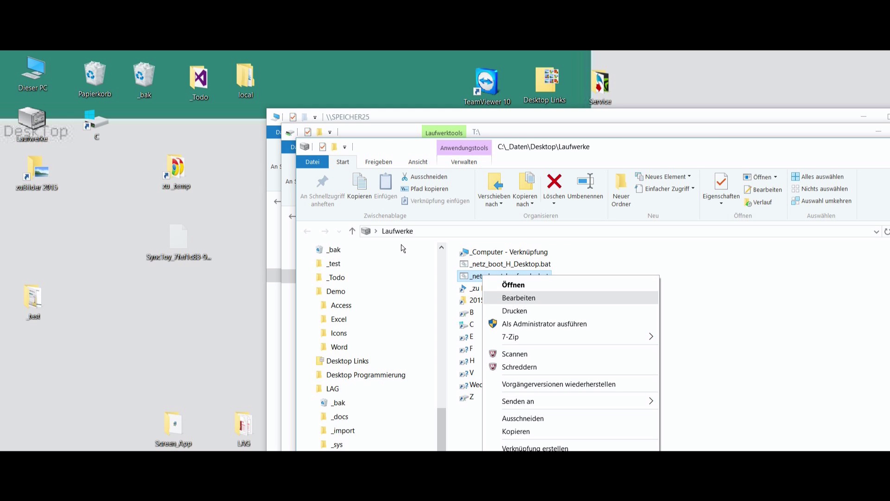
key(Return)
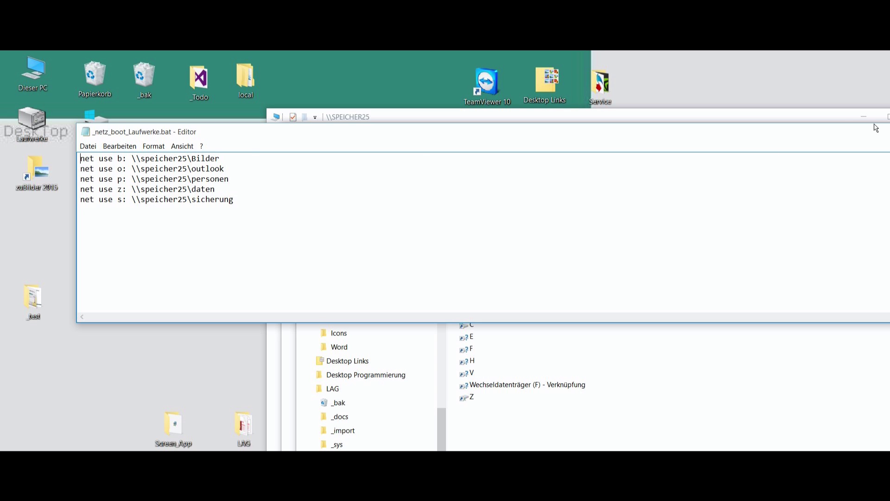
key(alt+F4)
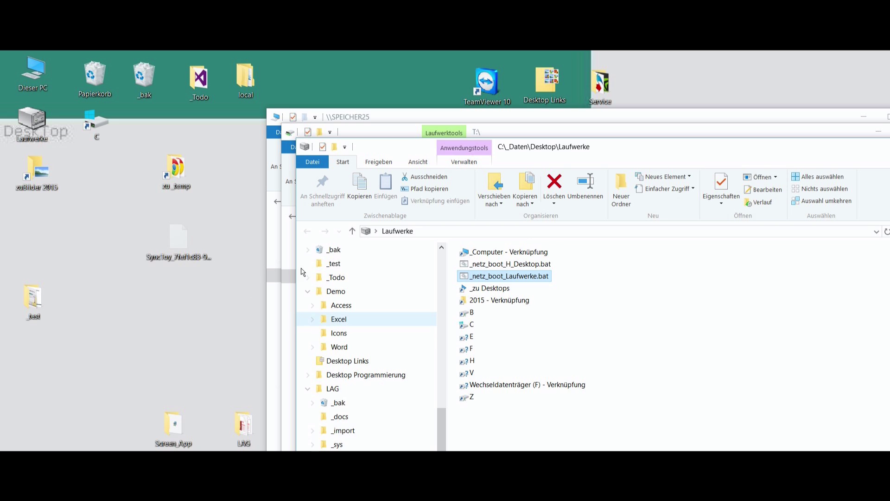